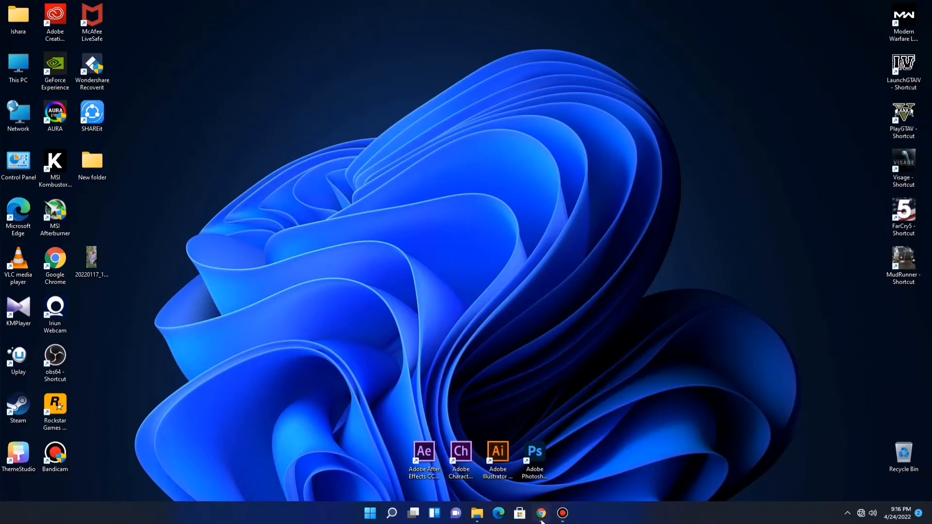
Switch to Chrome and examine the Rufus website down to its Download section with the Rufus 3.18 links
{"action": "left_click", "coordinate": [541, 513]}
{"action": "scroll", "coordinate": [376, 335], "scroll_direction": "up", "scroll_amount": 10}
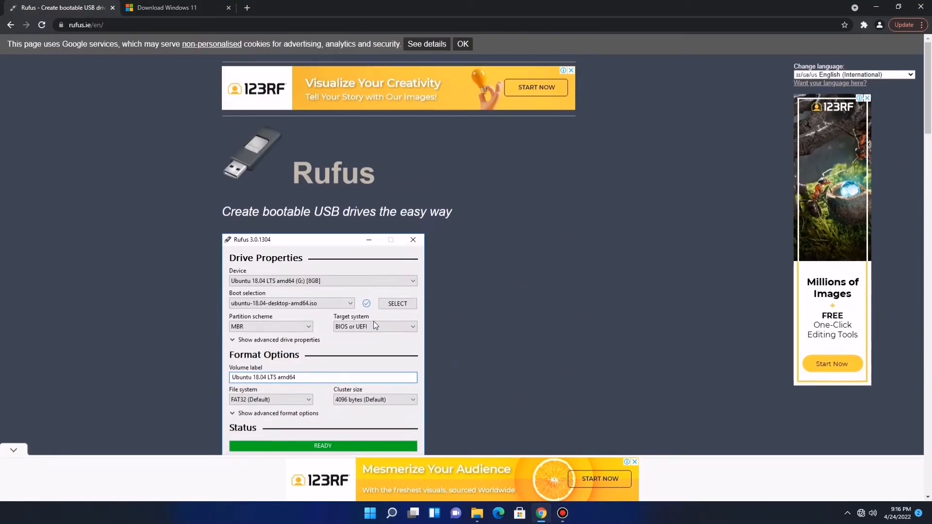
{"action": "scroll", "coordinate": [380, 287], "scroll_direction": "down", "scroll_amount": 8}
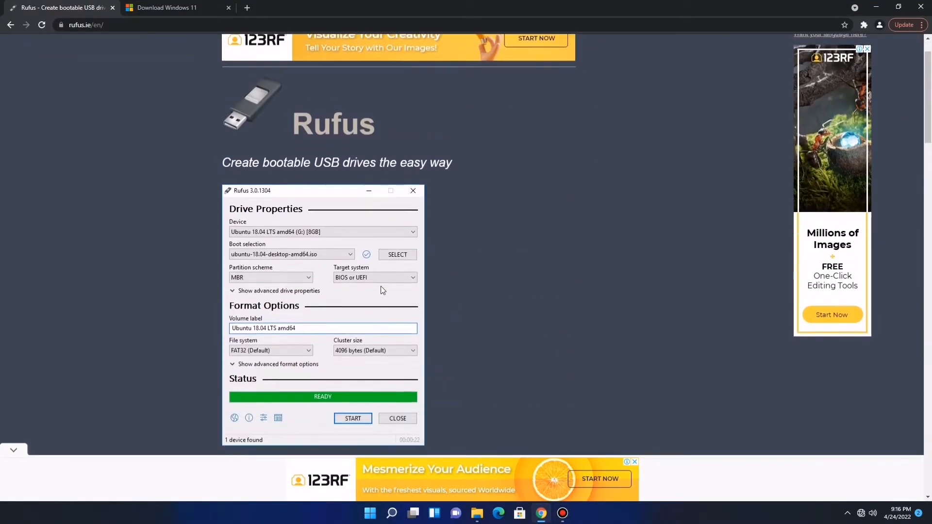
{"action": "scroll", "coordinate": [380, 290], "scroll_direction": "down", "scroll_amount": 1}
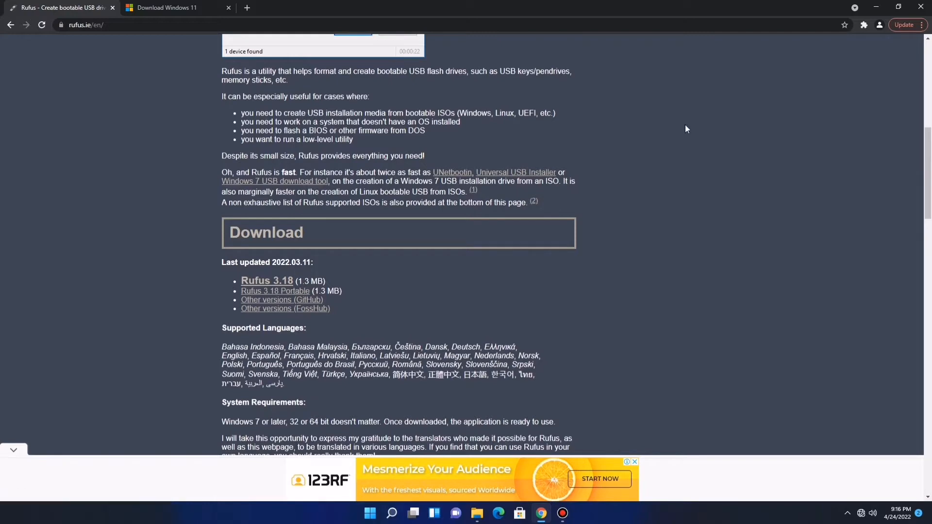
{"action": "left_click", "coordinate": [875, 9]}
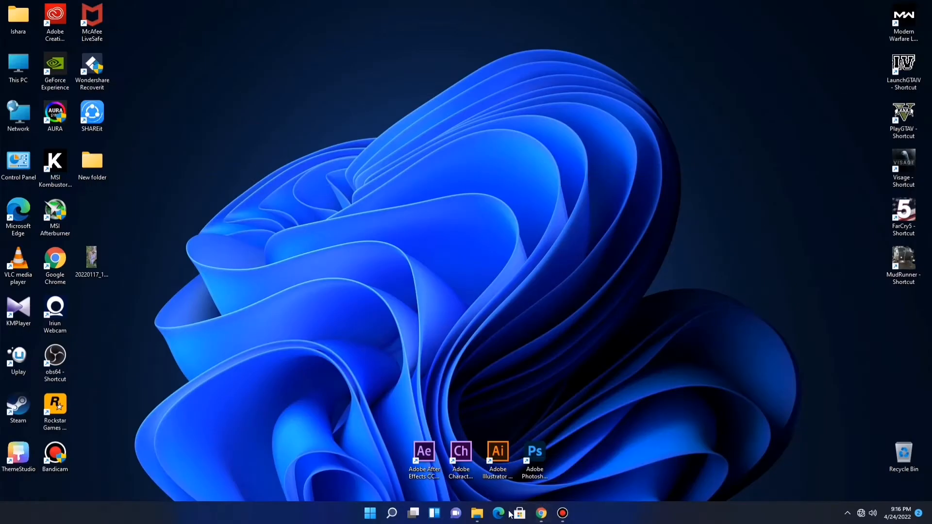
Launch rufus-3-6 from the Softwears Setups folder on Local Disk (H:), allow it to run, and minimize the folder window
{"action": "right_click", "coordinate": [391, 328]}
{"action": "left_click", "coordinate": [407, 350]}
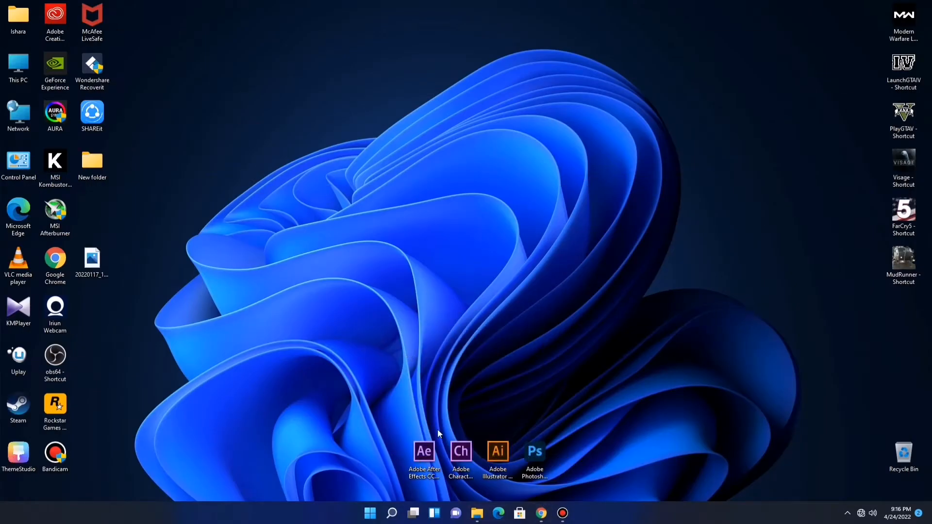
{"action": "left_click", "coordinate": [477, 517]}
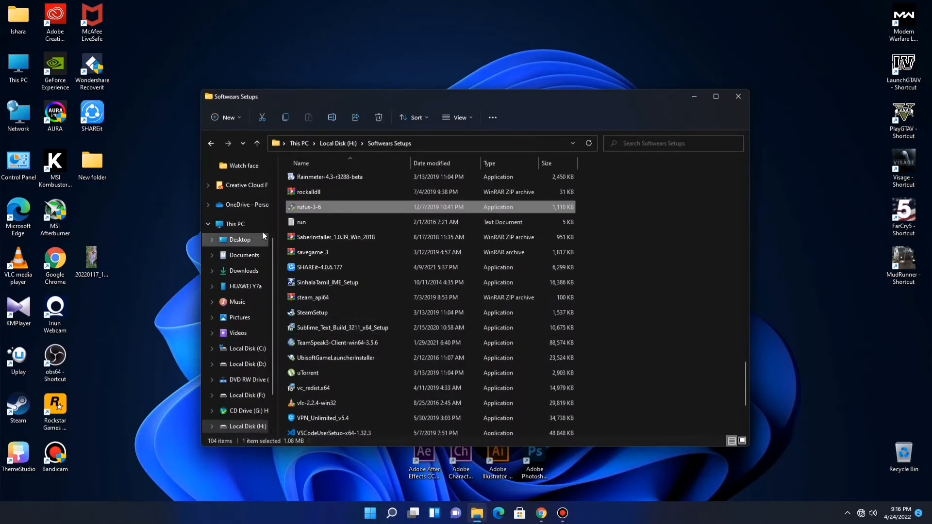
{"action": "double_click", "coordinate": [303, 208]}
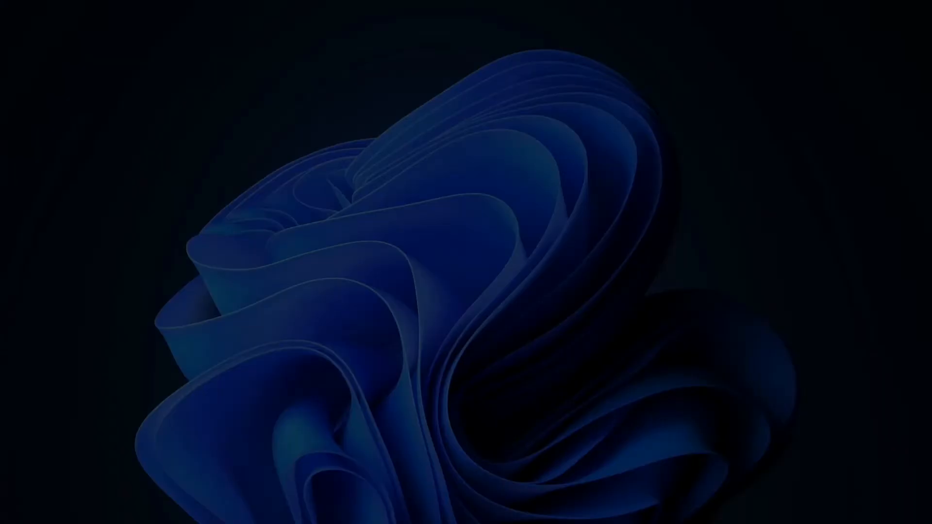
{"action": "left_click", "coordinate": [410, 329]}
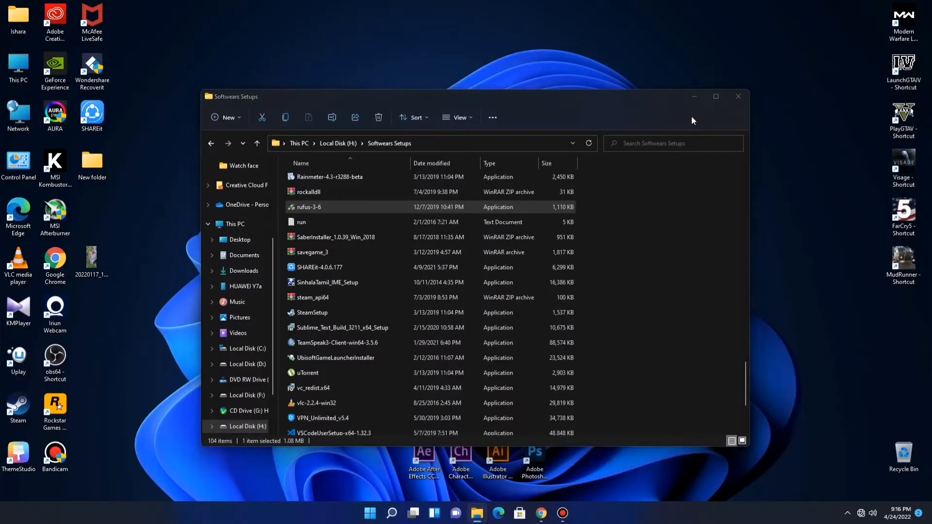
{"action": "left_click", "coordinate": [694, 100]}
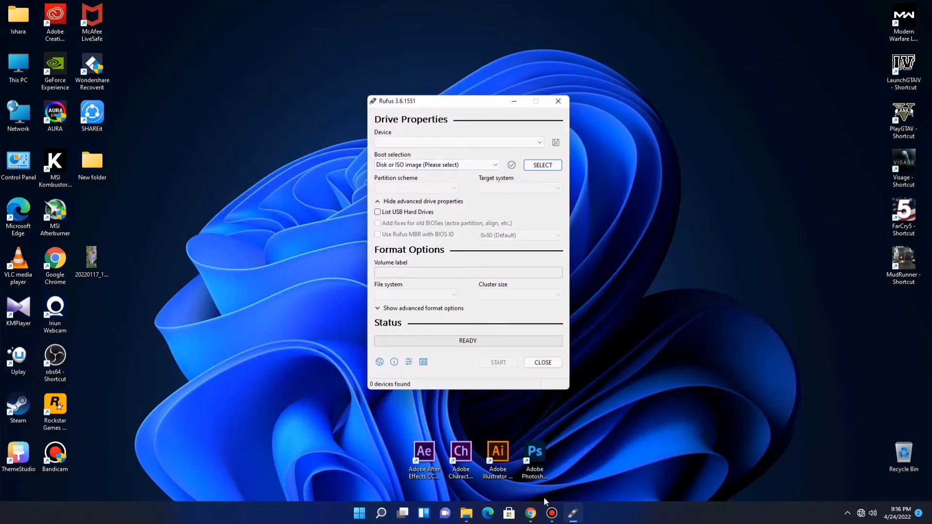
Switch to Chrome and choose Windows 11 (multi-edition ISO) as the disk image on Microsoft's Download Windows 11 page
{"action": "left_click", "coordinate": [530, 513]}
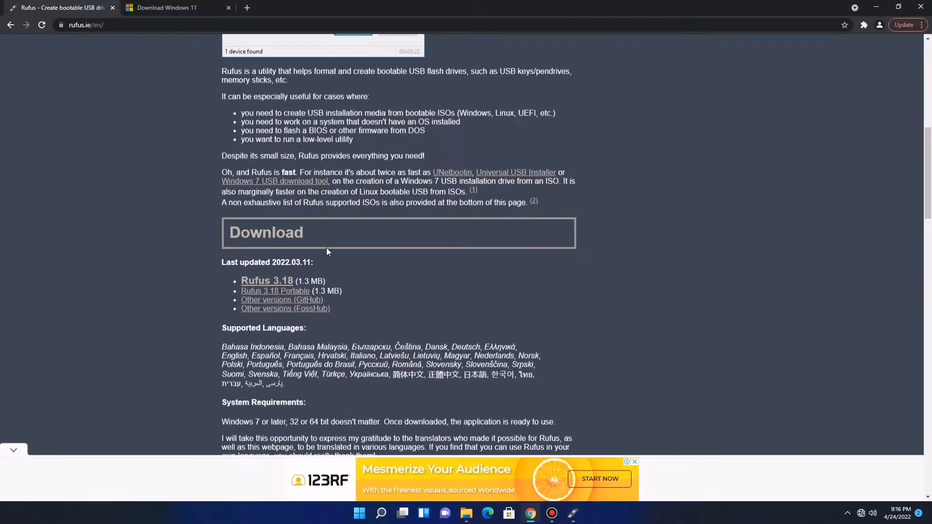
{"action": "left_click", "coordinate": [144, 7]}
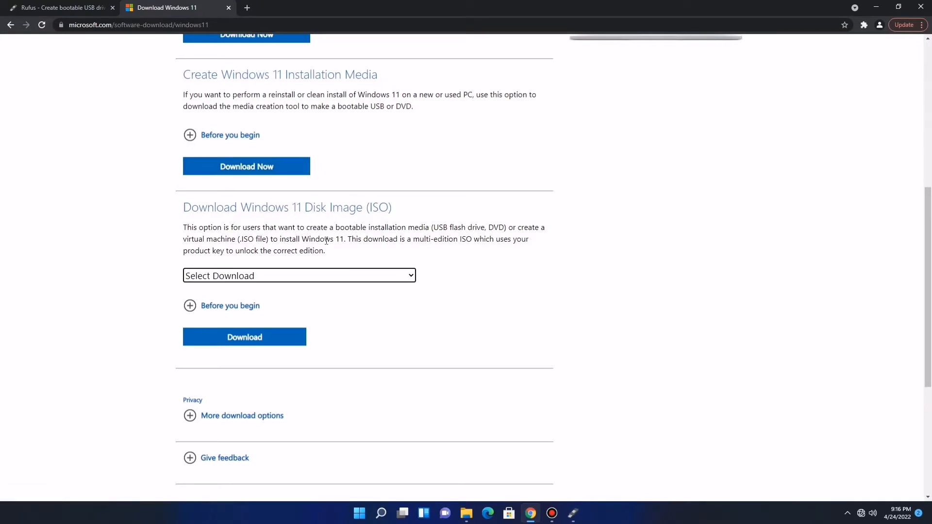
{"action": "scroll", "coordinate": [324, 254], "scroll_direction": "up", "scroll_amount": 5}
{"action": "scroll", "coordinate": [324, 253], "scroll_direction": "up", "scroll_amount": 2}
{"action": "scroll", "coordinate": [250, 236], "scroll_direction": "down", "scroll_amount": 8}
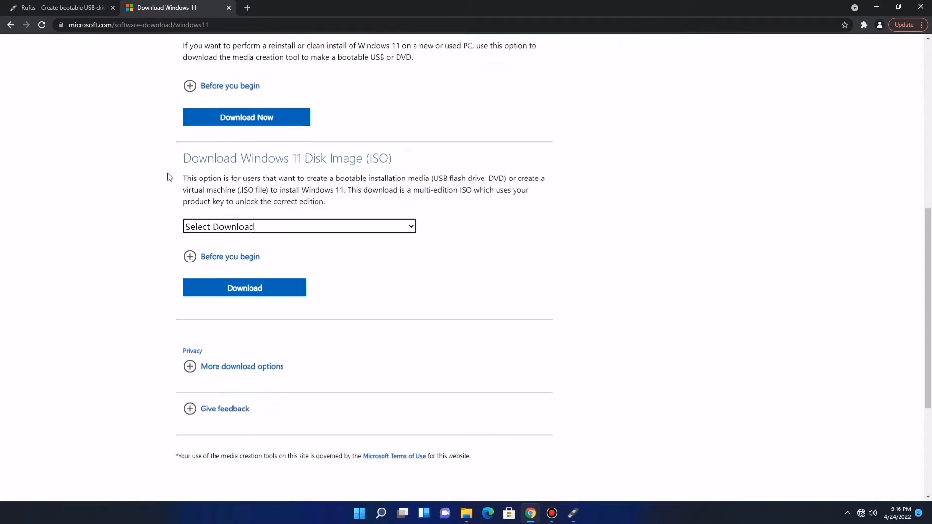
{"action": "left_click", "coordinate": [397, 226]}
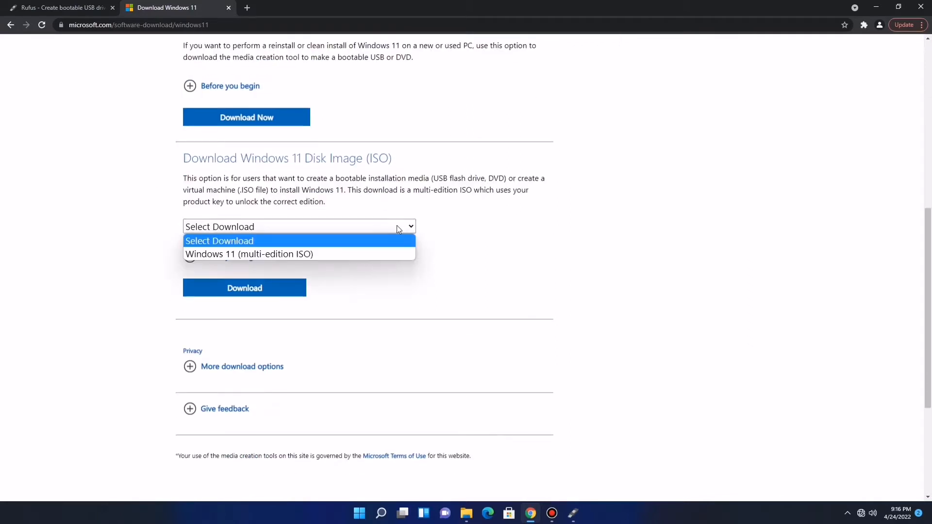
{"action": "left_click", "coordinate": [259, 254]}
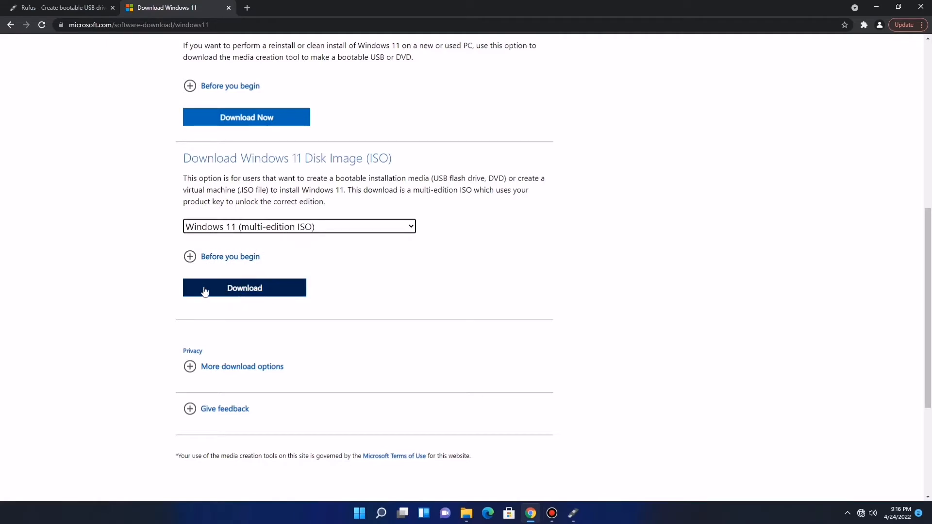
{"action": "left_click", "coordinate": [876, 7]}
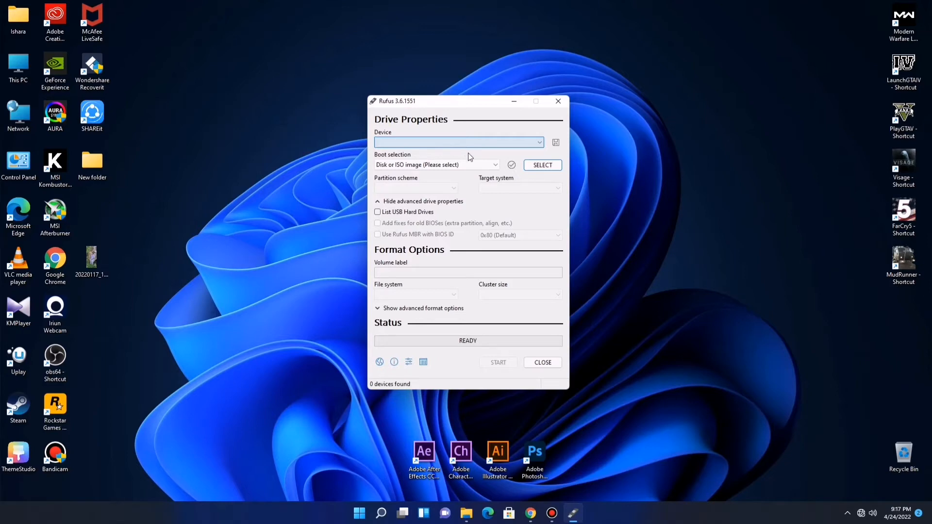
Choose the 16 GB USB drive CCCOMA_X64FRE_EN-US_DV9 (I:) as the target device in Rufus
{"action": "left_click", "coordinate": [475, 162]}
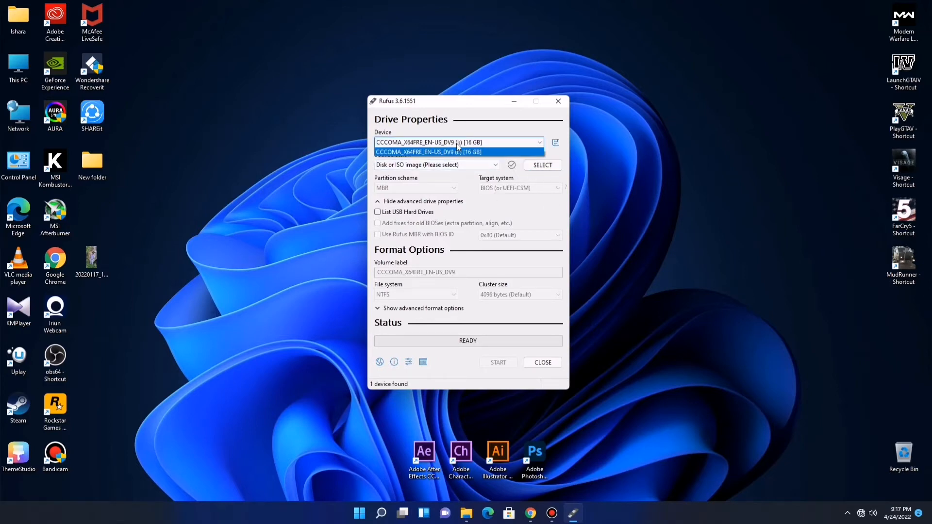
{"action": "left_click", "coordinate": [396, 143]}
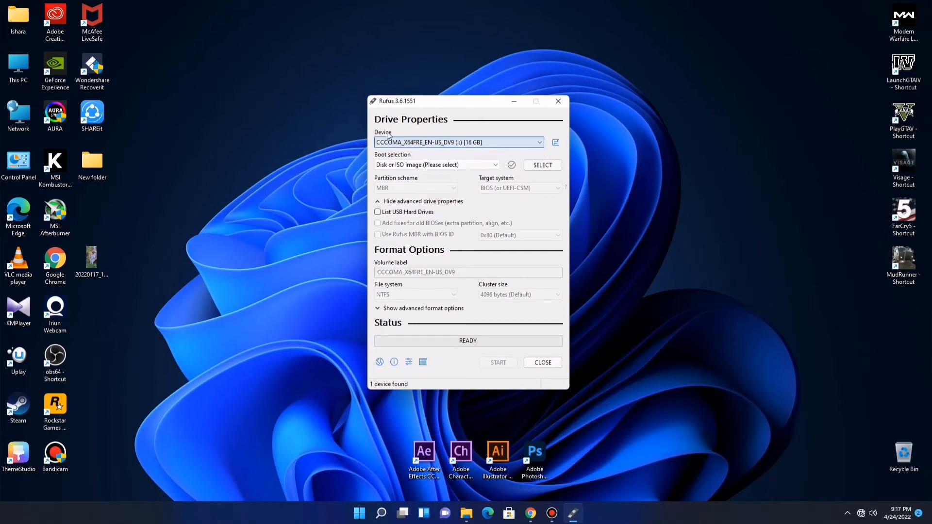
{"action": "left_click", "coordinate": [499, 141]}
{"action": "left_click", "coordinate": [452, 151]}
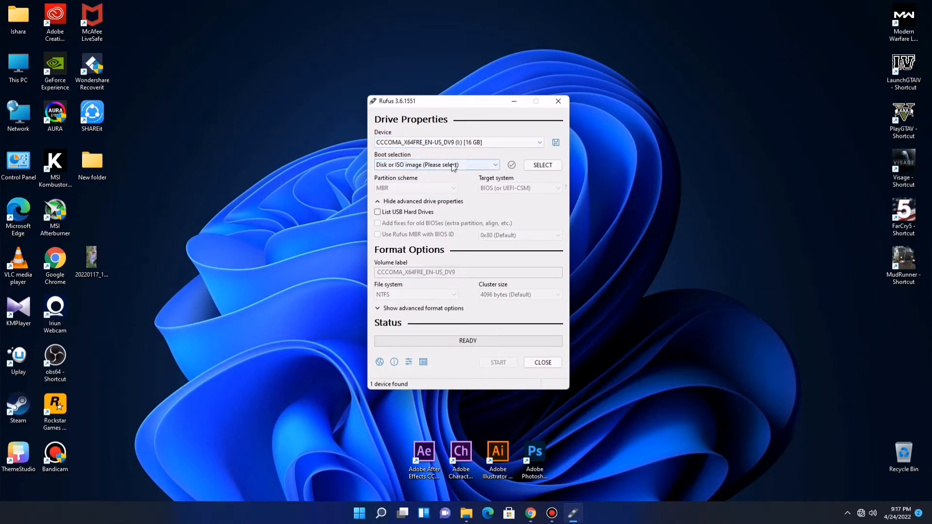
Load the Win11_English_x64 disc image from the root of drive F: as the boot selection
{"action": "left_click", "coordinate": [542, 165]}
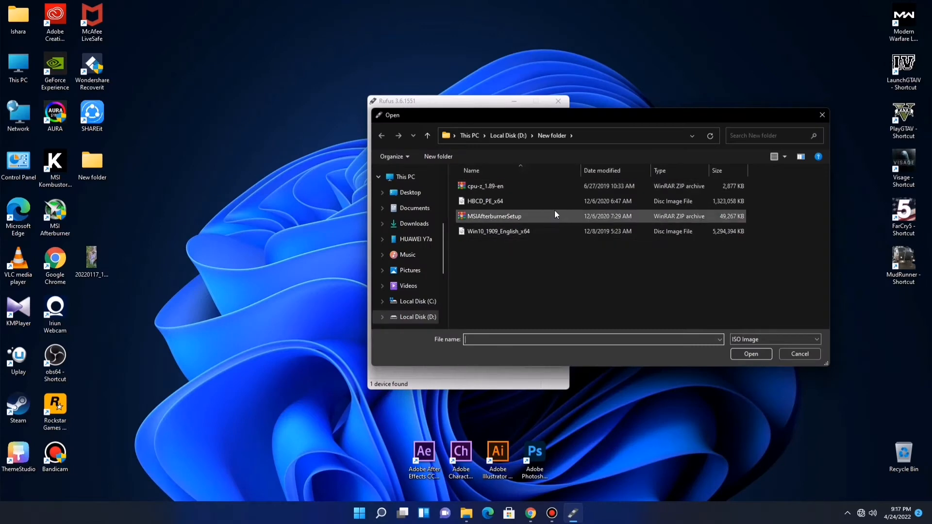
{"action": "left_click", "coordinate": [585, 136]}
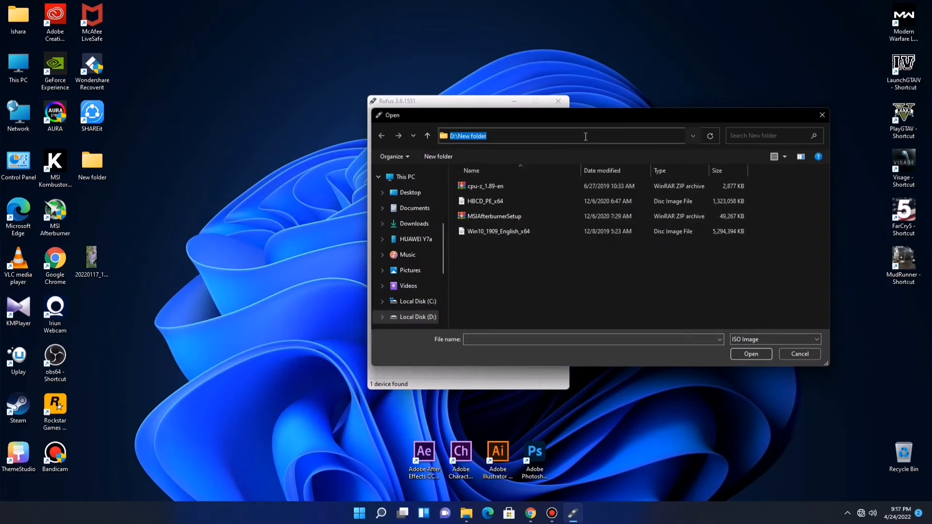
{"action": "type", "text": "F:\\"}
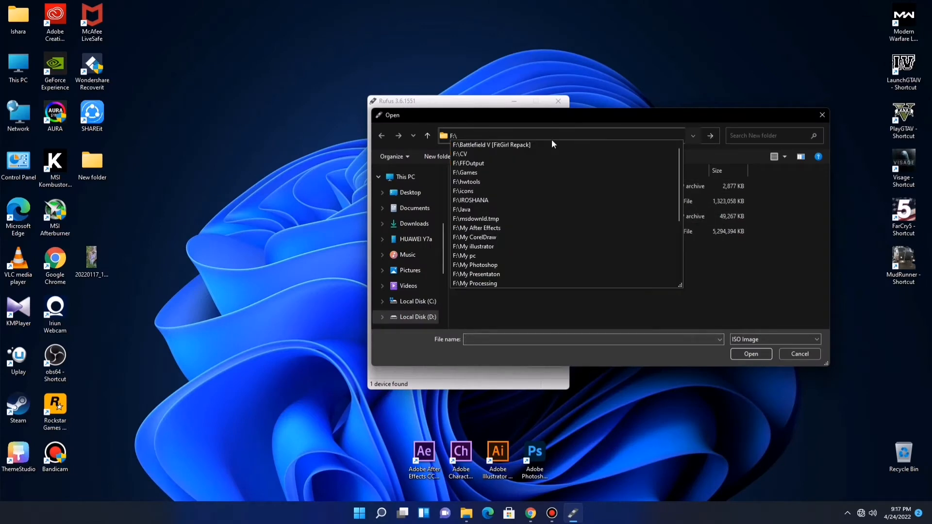
{"action": "left_click", "coordinate": [711, 135]}
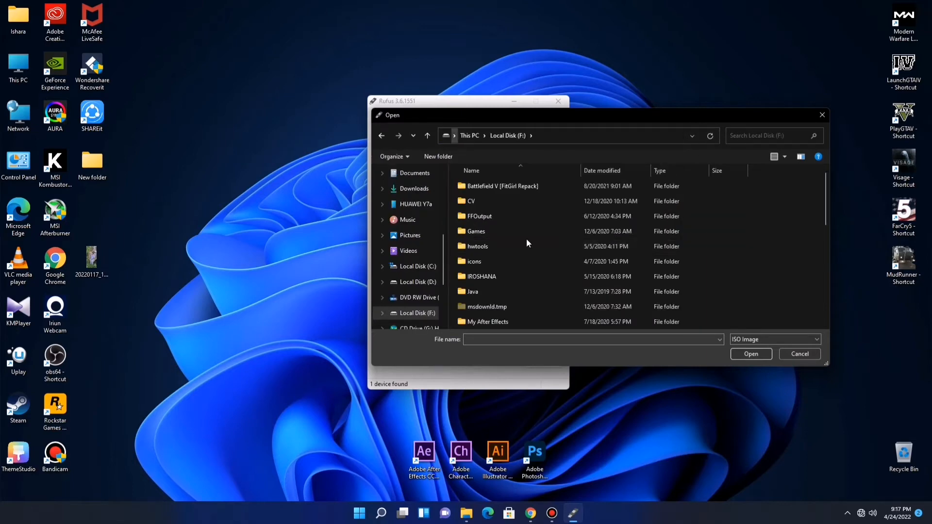
{"action": "scroll", "coordinate": [526, 240], "scroll_direction": "down", "scroll_amount": 5}
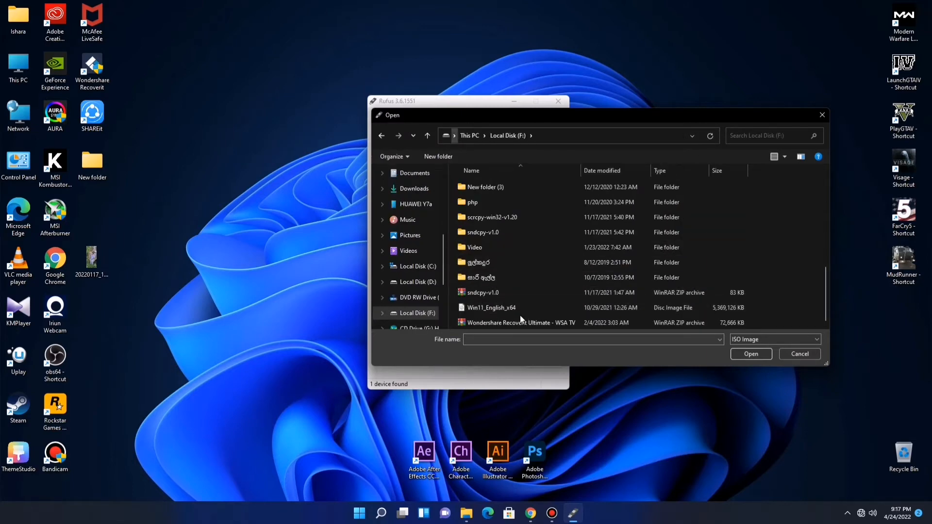
{"action": "left_click", "coordinate": [487, 310]}
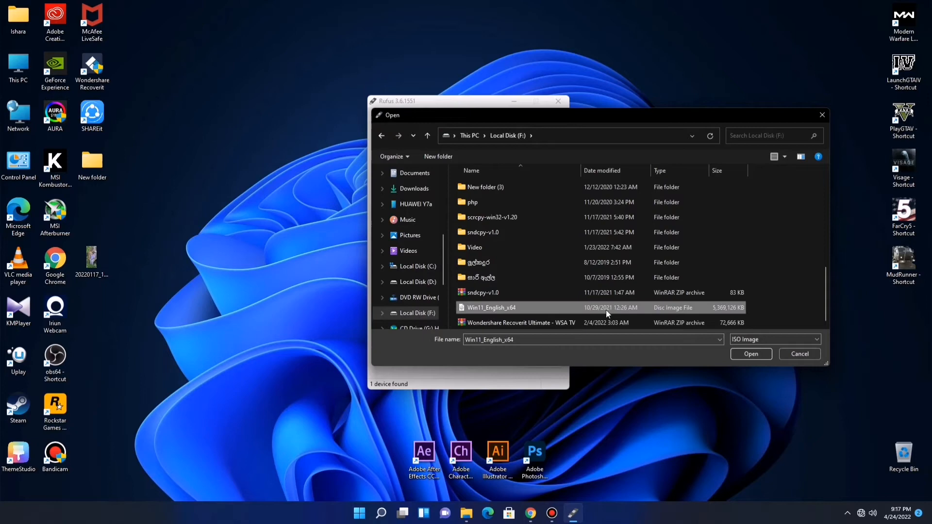
{"action": "left_click", "coordinate": [750, 354]}
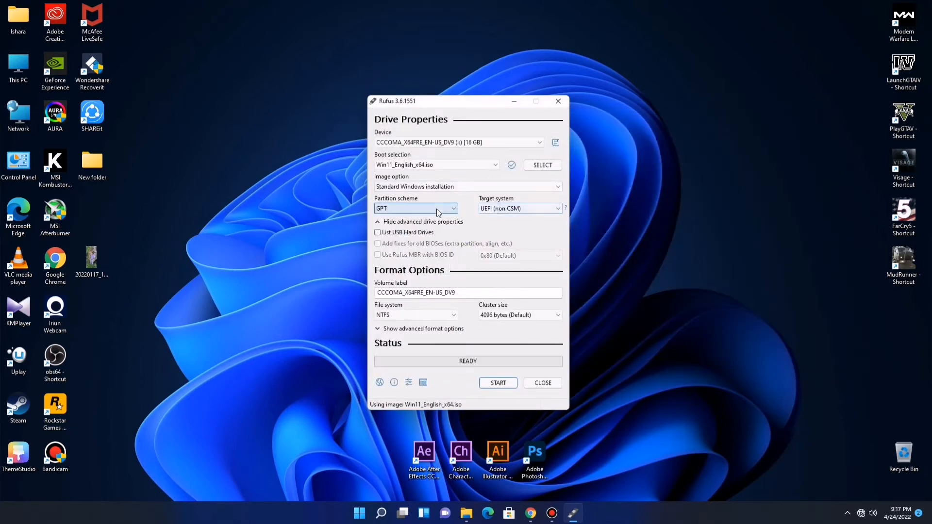
Set the partition scheme to MBR, write the image to the USB drive with its data erased, and close Rufus when finished
{"action": "left_click", "coordinate": [419, 208]}
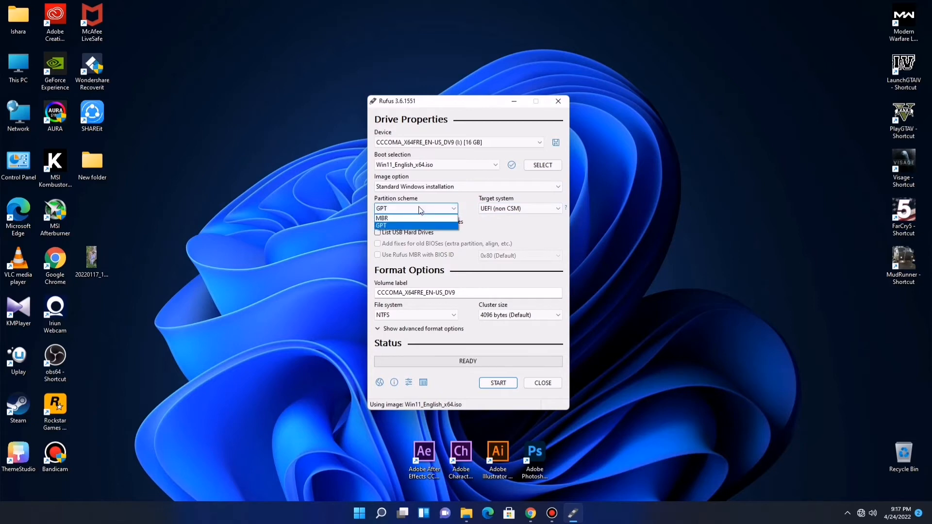
{"action": "left_click", "coordinate": [381, 218]}
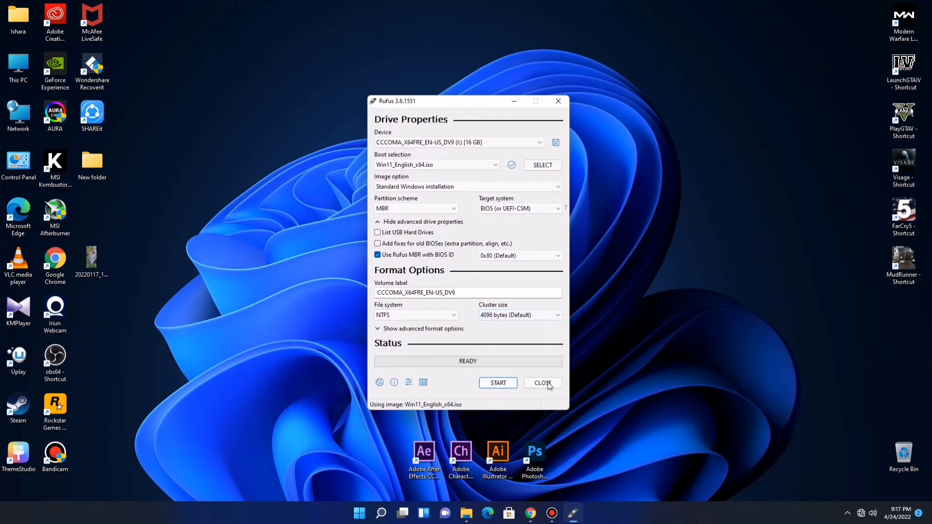
{"action": "left_click", "coordinate": [496, 384]}
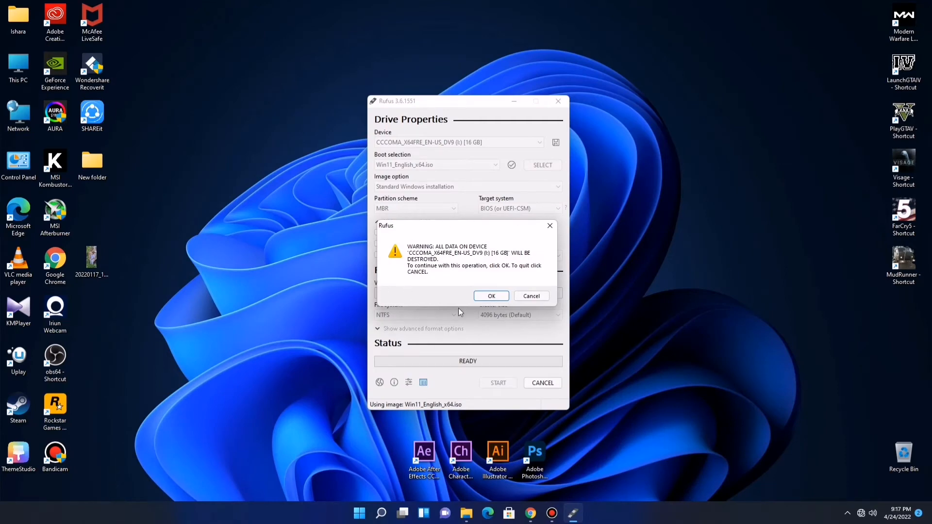
{"action": "left_click", "coordinate": [493, 298]}
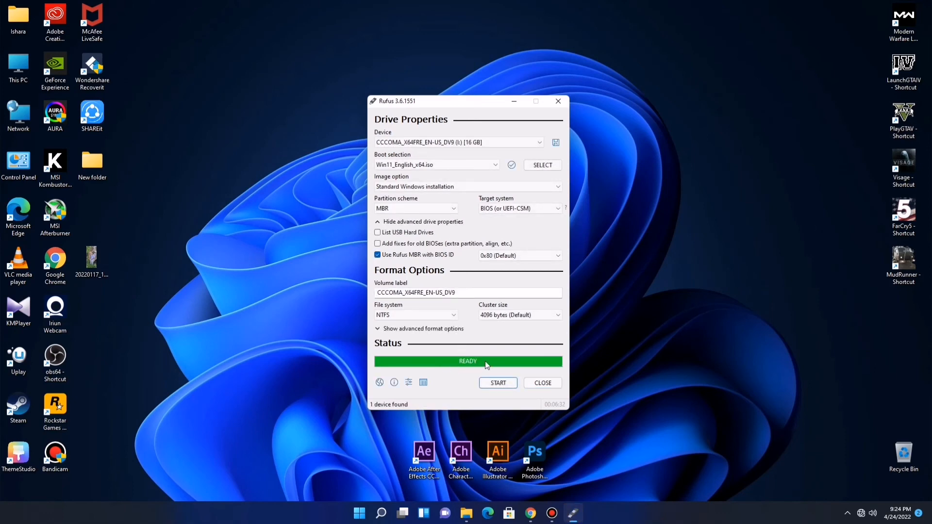
{"action": "left_click", "coordinate": [543, 383]}
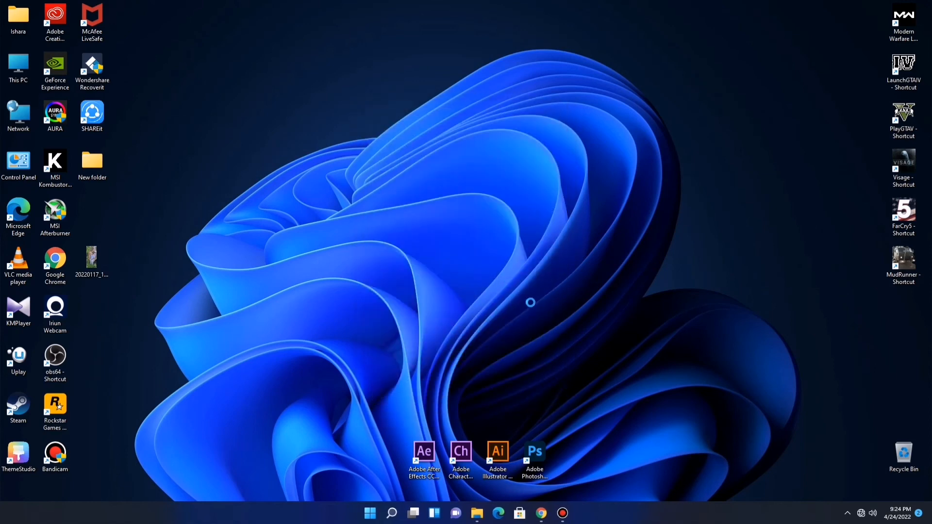
{"action": "right_click", "coordinate": [499, 301]}
{"action": "left_click", "coordinate": [502, 294]}
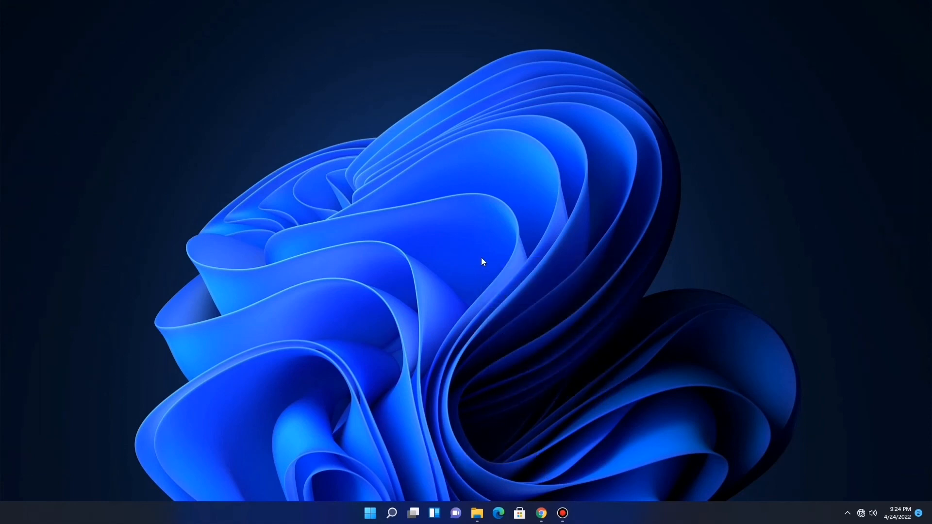
{"action": "right_click", "coordinate": [481, 257]}
{"action": "left_click", "coordinate": [515, 295]}
{"action": "right_click", "coordinate": [504, 281]}
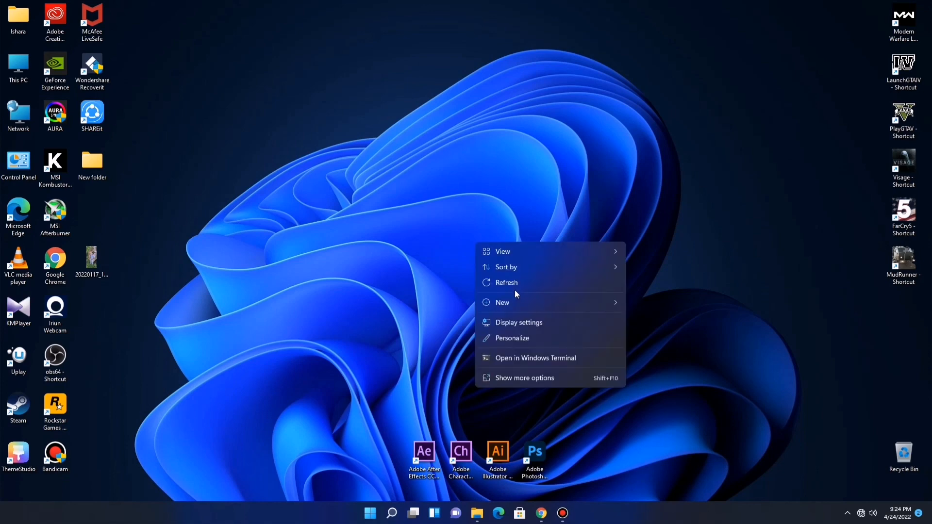
{"action": "left_click", "coordinate": [513, 287]}
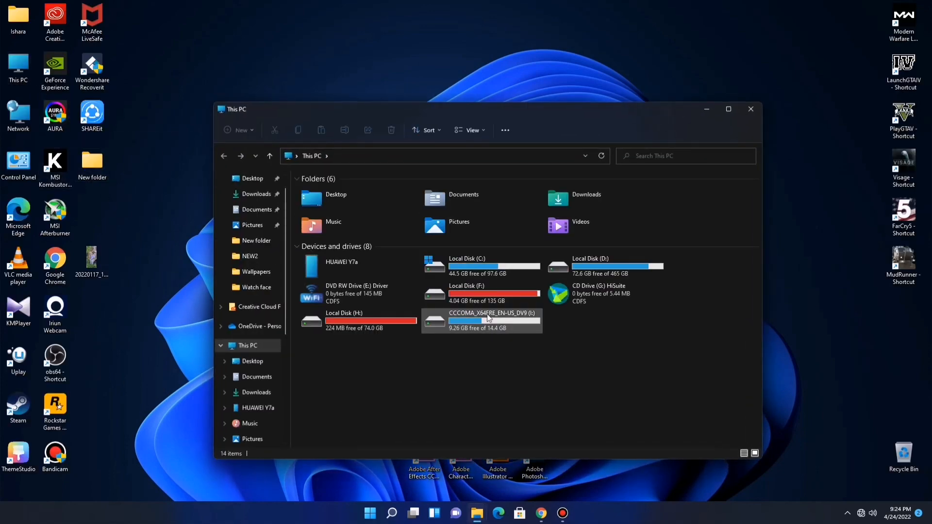
Examine the files on the CCCOMA_X64FRE_EN-US_DV9 (I:) USB drive in File Explorer, closing the window when done
{"action": "double_click", "coordinate": [500, 319]}
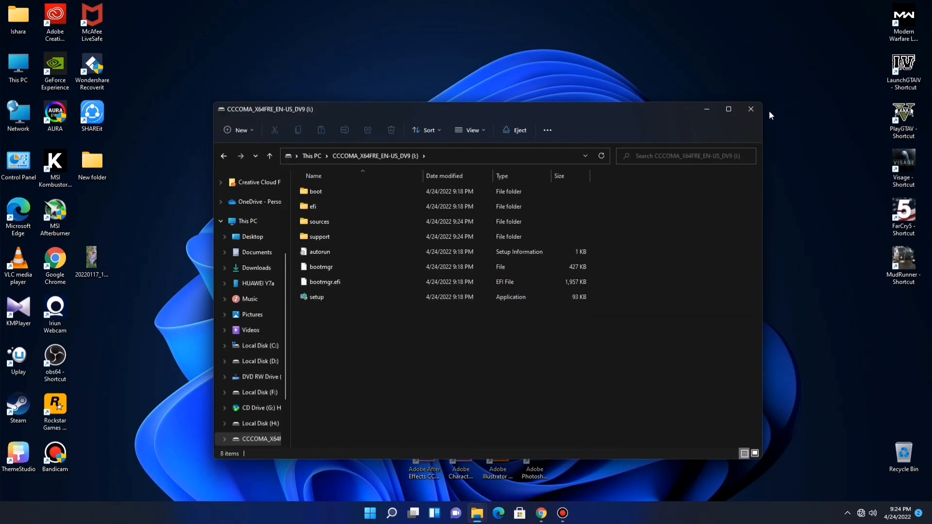
{"action": "left_click", "coordinate": [750, 109]}
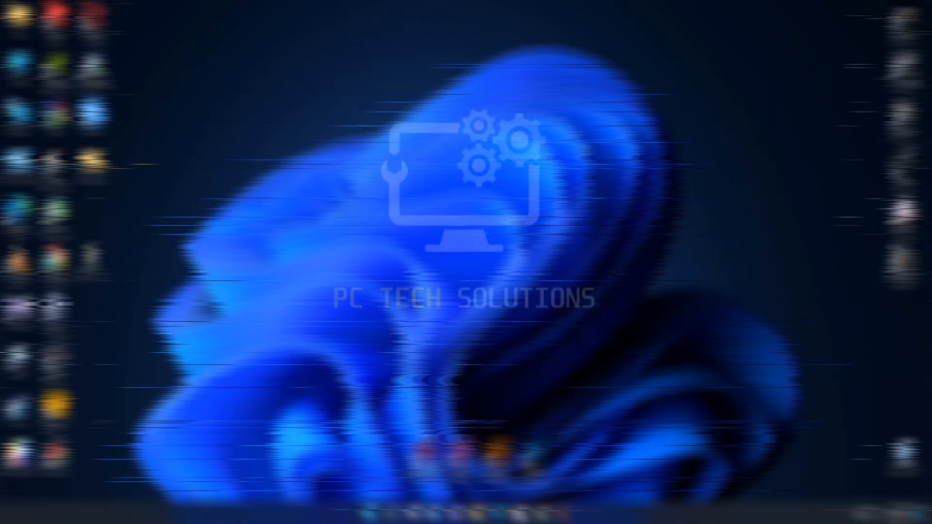